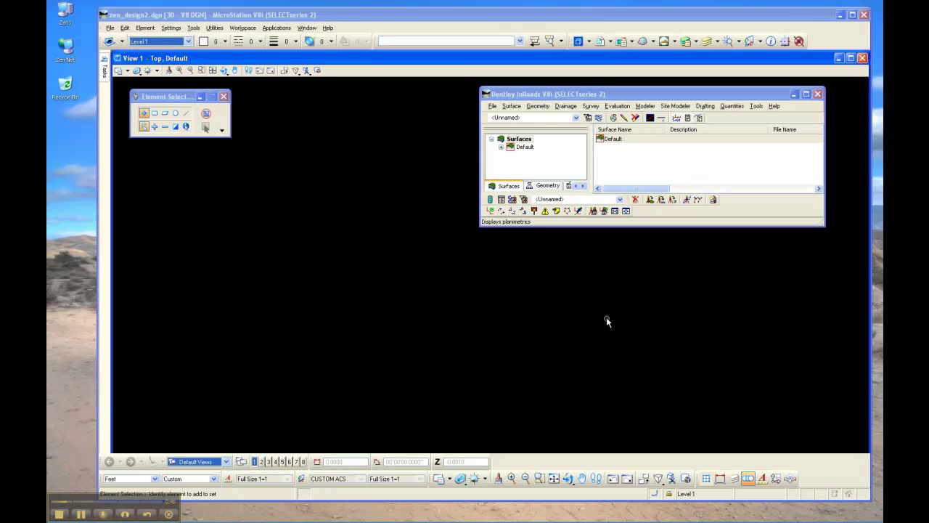
- Open Application Add-ins and read the Compare Surface and Variable Manager Add-In descriptions
{"action": "left_click", "coordinate": [492, 106]}
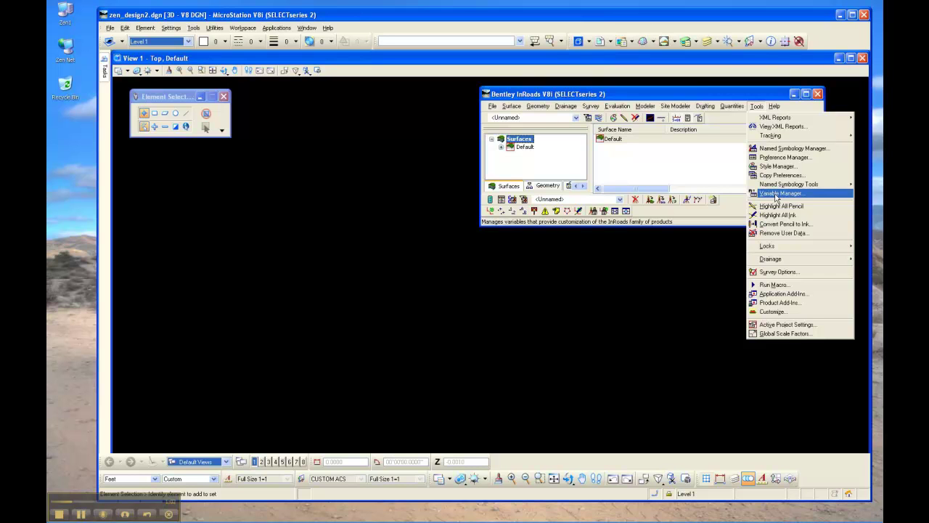
{"action": "left_click", "coordinate": [783, 294]}
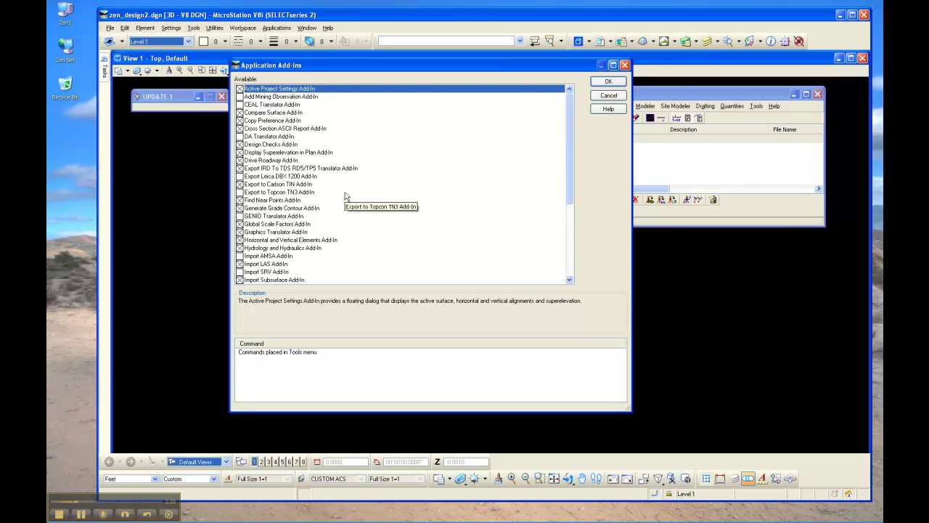
{"action": "left_click", "coordinate": [266, 113]}
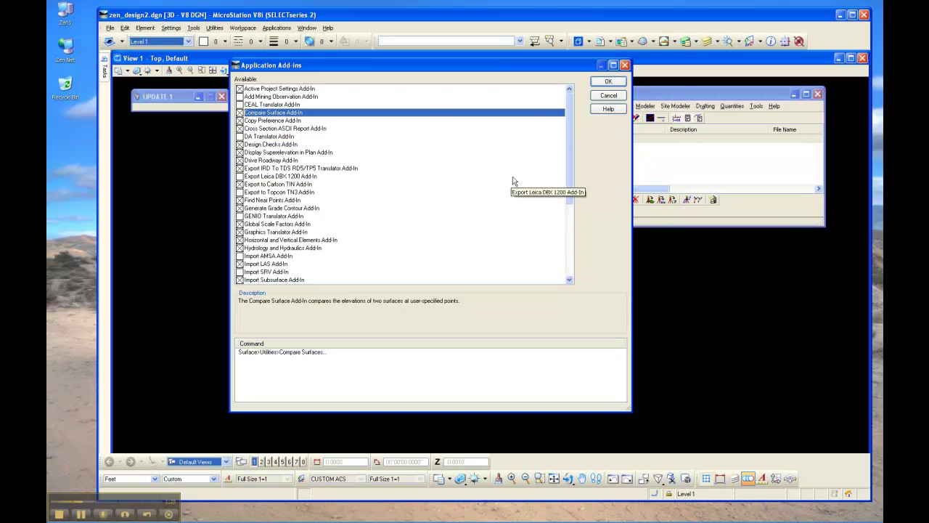
{"action": "left_click_drag", "start_coordinate": [569, 136], "coordinate": [545, 238]}
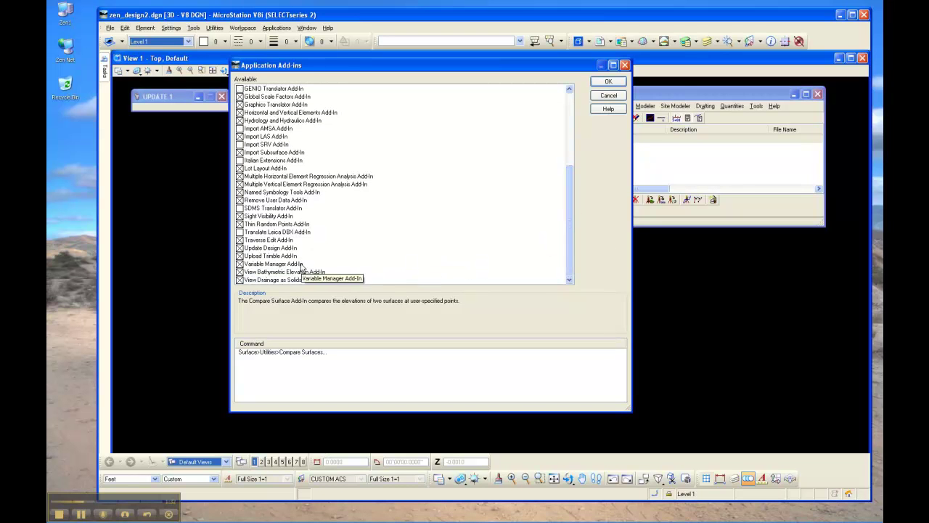
{"action": "left_click", "coordinate": [297, 264]}
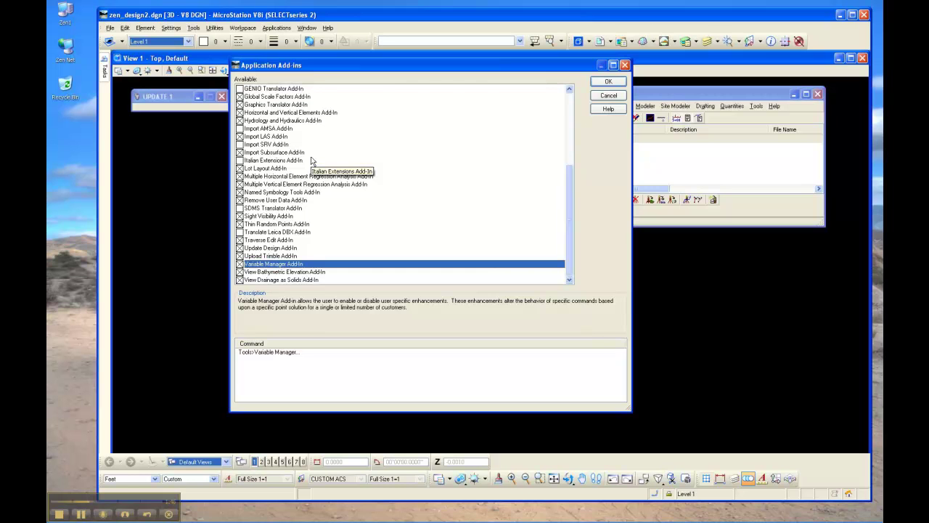
- Cancel Application Add-ins, then review the Variable Manager's leading-zero bearing option and close it
{"action": "left_click", "coordinate": [609, 81]}
{"action": "left_click", "coordinate": [756, 106]}
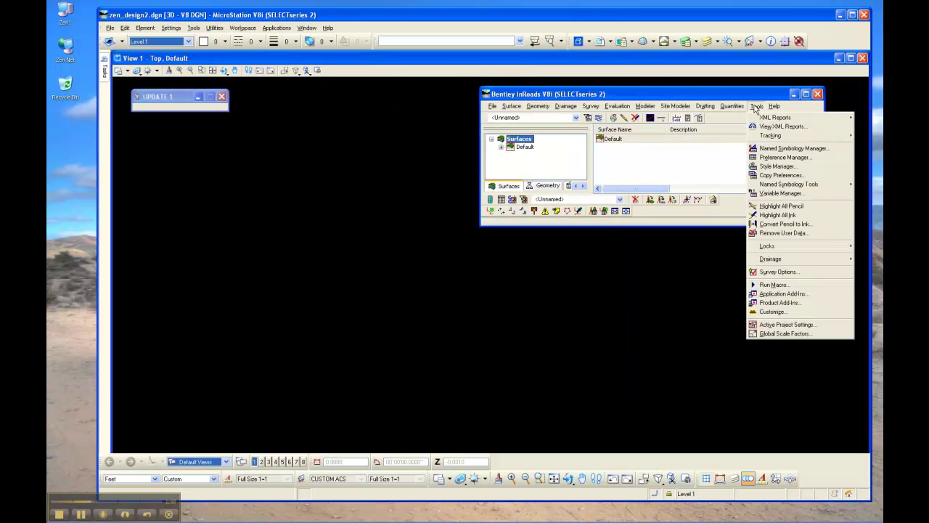
{"action": "left_click", "coordinate": [775, 193]}
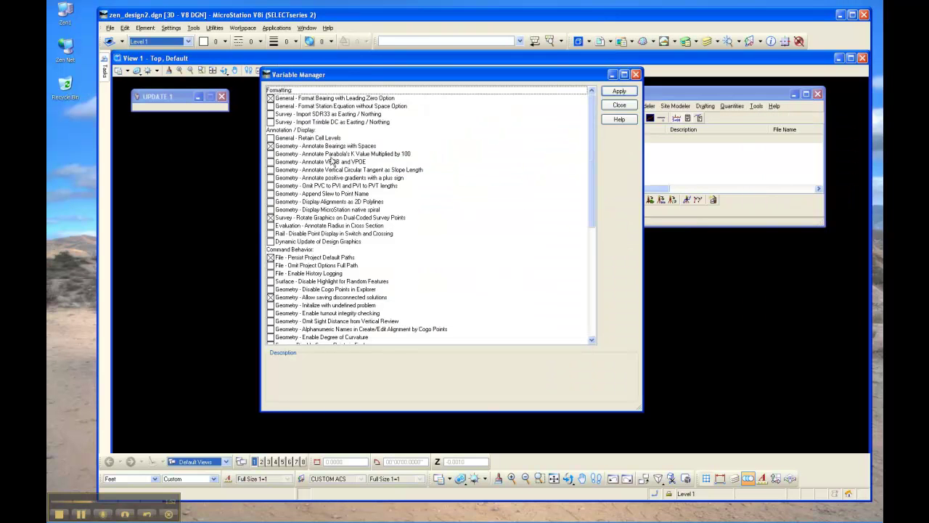
{"action": "left_click", "coordinate": [294, 101]}
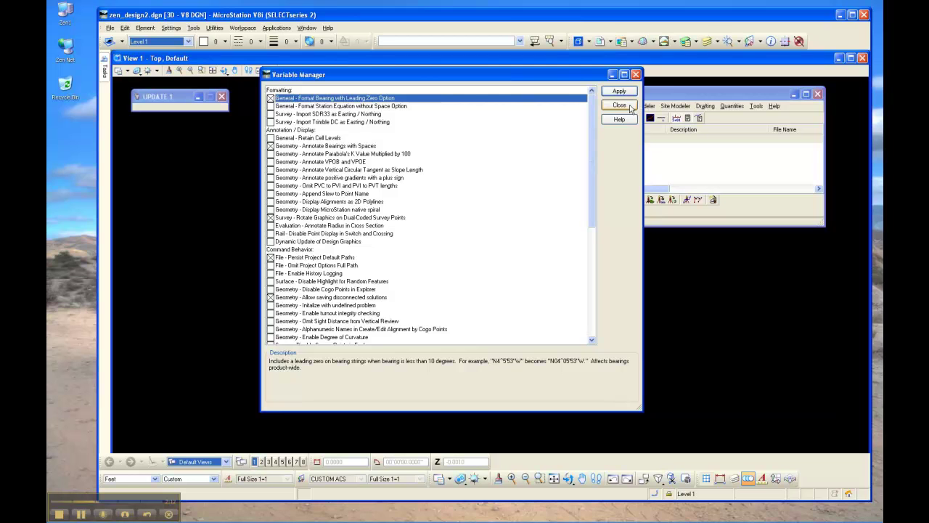
{"action": "left_click", "coordinate": [630, 109]}
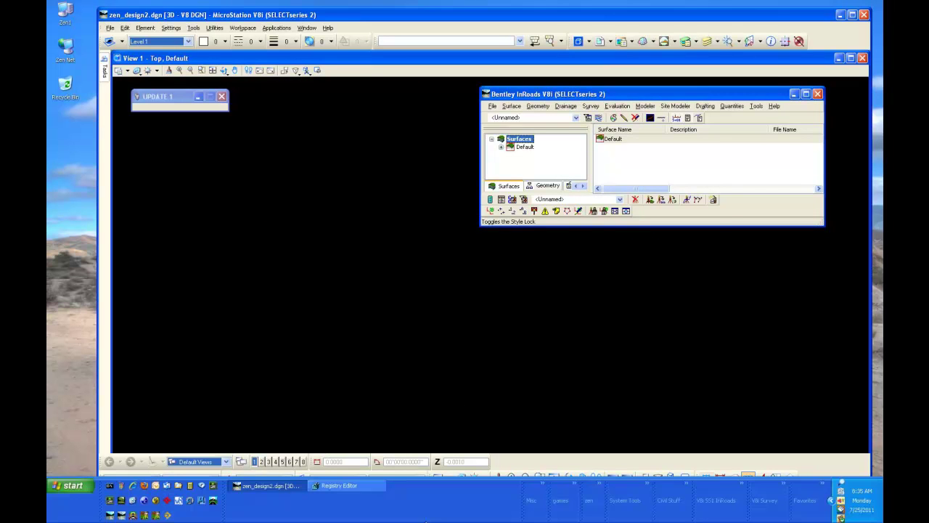
- Export the HKCU\Software\Bentley\InRoadsGroup registry key to VariMan.reg on the desktop
{"action": "left_click", "coordinate": [369, 502]}
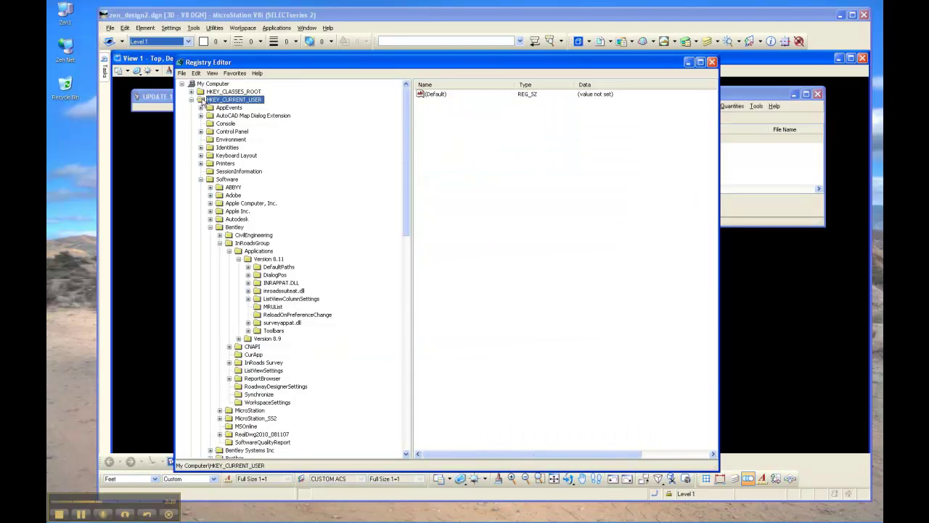
{"action": "left_click", "coordinate": [218, 181]}
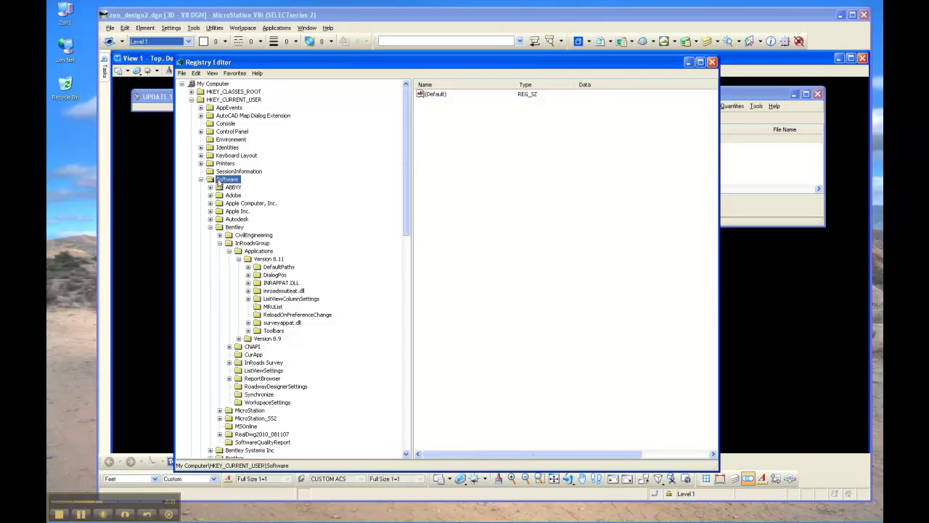
{"action": "left_click", "coordinate": [235, 229]}
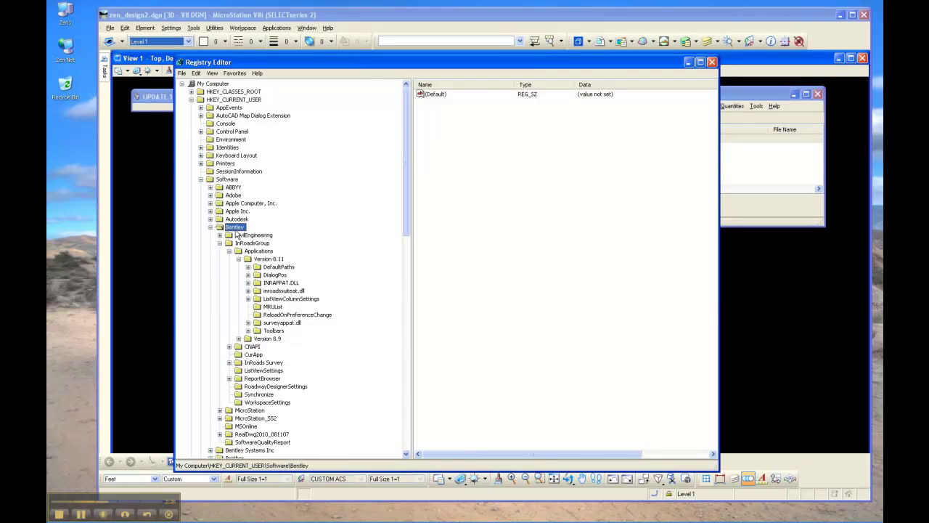
{"action": "left_click", "coordinate": [250, 245]}
{"action": "right_click", "coordinate": [249, 245]}
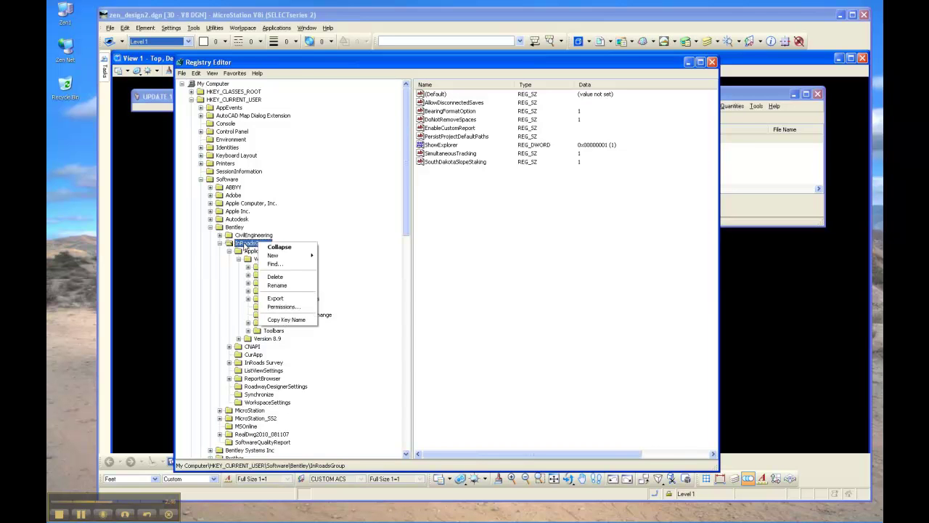
{"action": "left_click", "coordinate": [247, 249]}
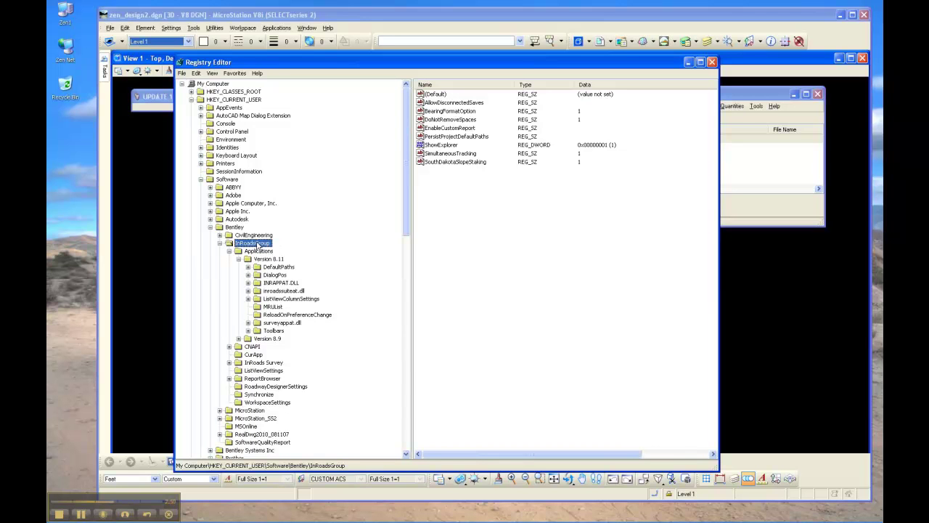
{"action": "right_click", "coordinate": [257, 242]}
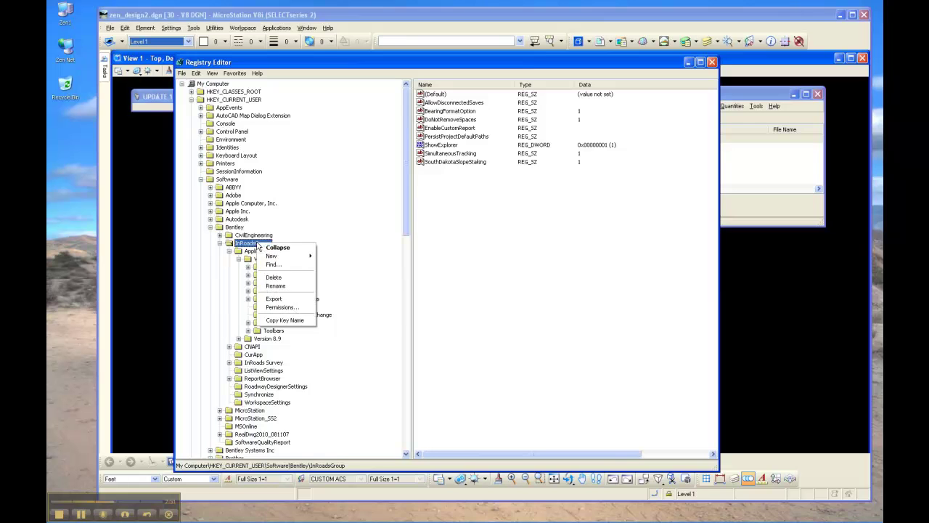
{"action": "left_click", "coordinate": [280, 298]}
{"action": "type", "text": "VariMan"}
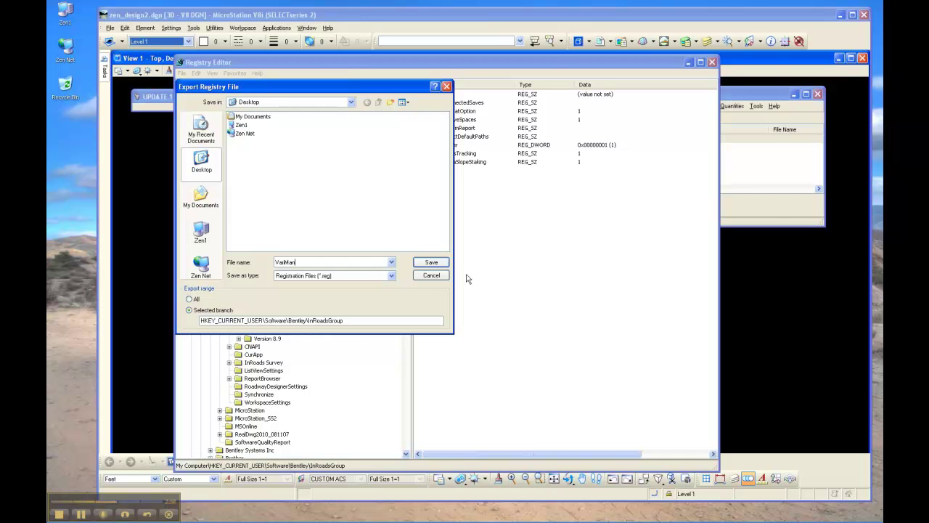
{"action": "left_click", "coordinate": [430, 263]}
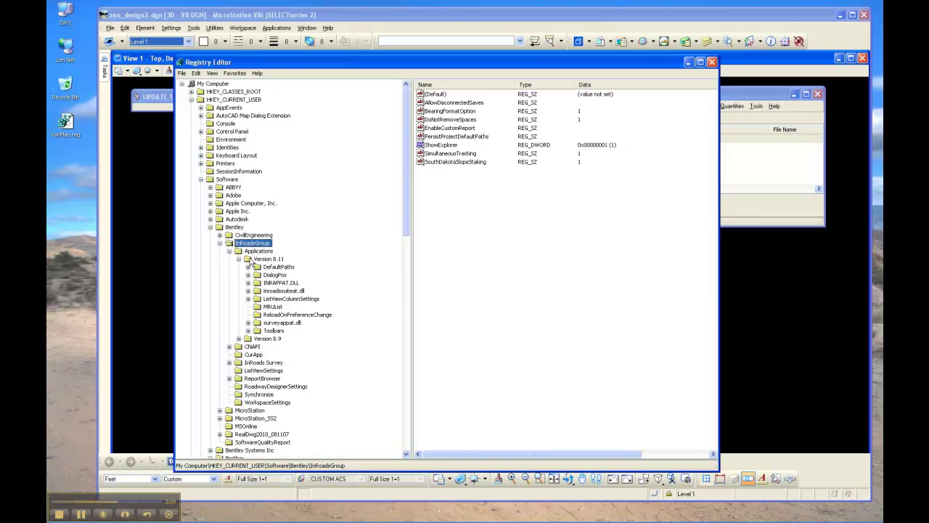
- Expand Version 8.11 > INRAPPAT.DLL and select its AddInApps key
{"action": "left_click", "coordinate": [268, 259]}
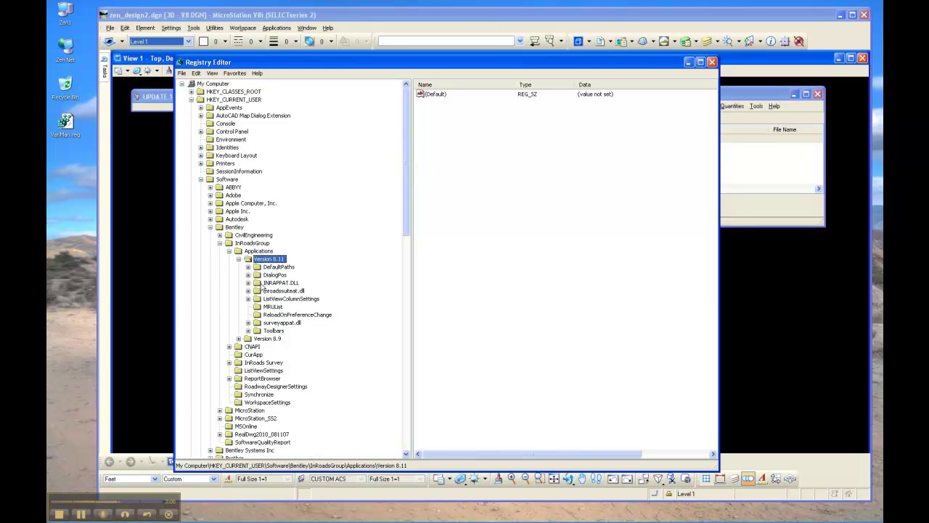
{"action": "left_click", "coordinate": [259, 283]}
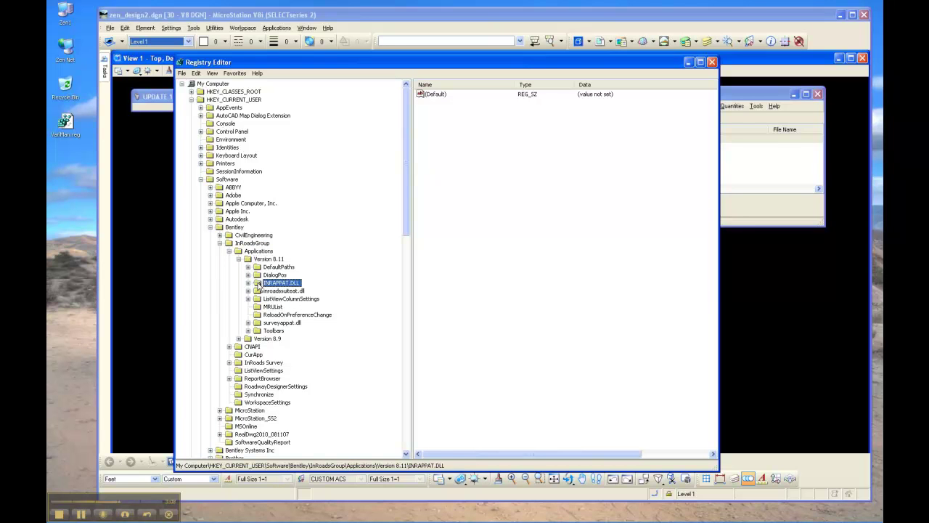
{"action": "left_click", "coordinate": [265, 291]}
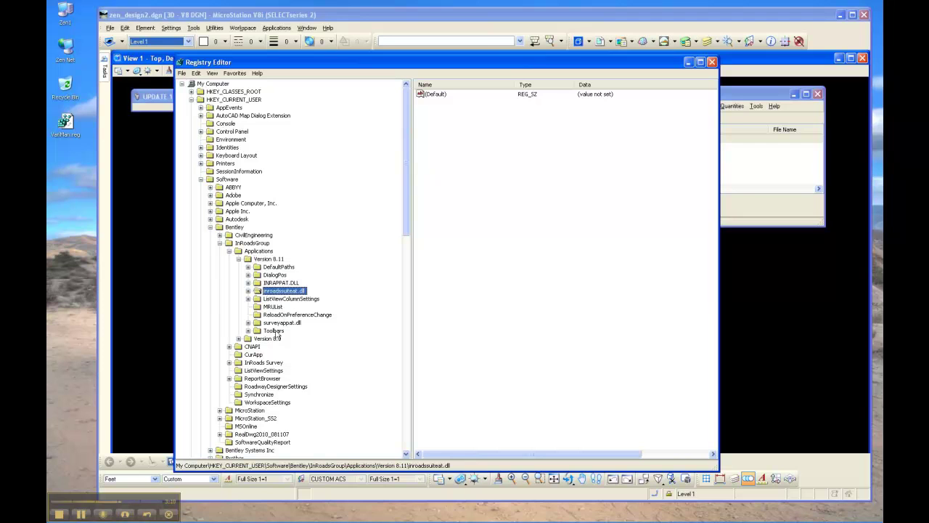
{"action": "left_click", "coordinate": [273, 324]}
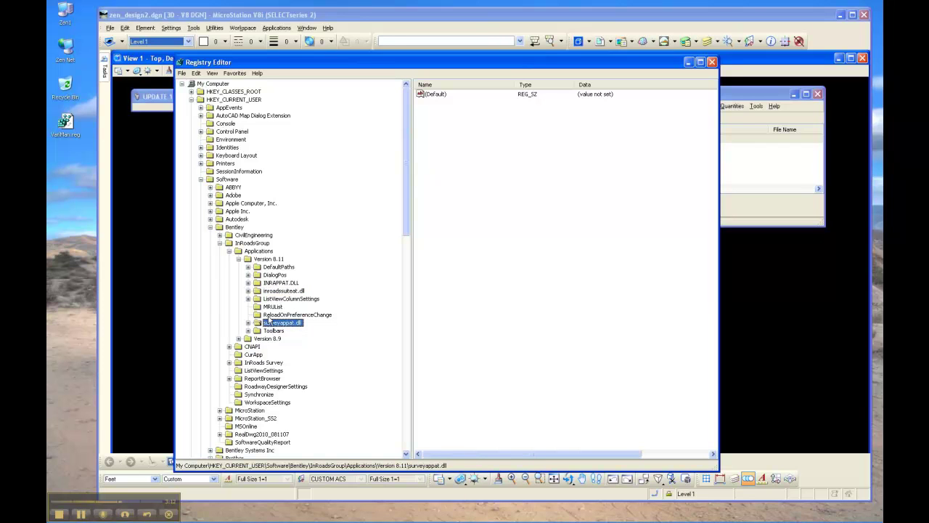
{"action": "left_click", "coordinate": [260, 284]}
{"action": "double_click", "coordinate": [259, 284]}
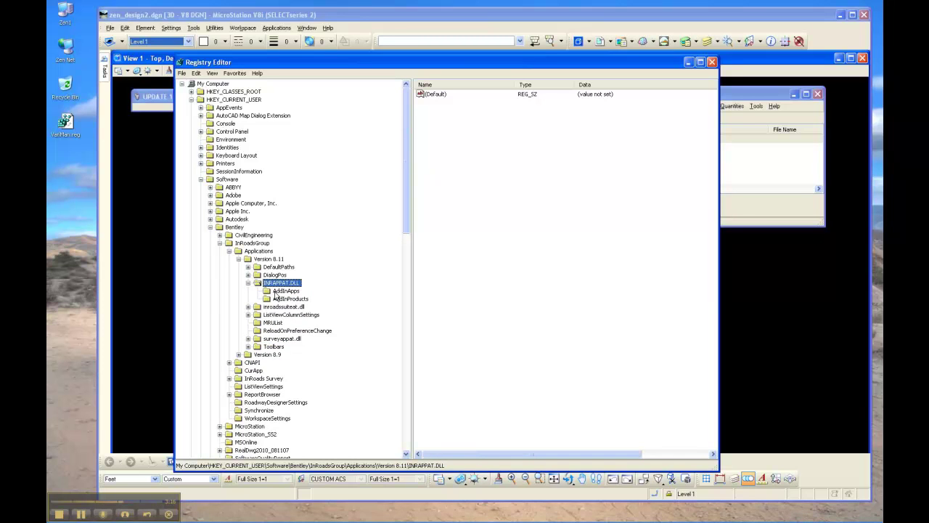
{"action": "left_click", "coordinate": [280, 290]}
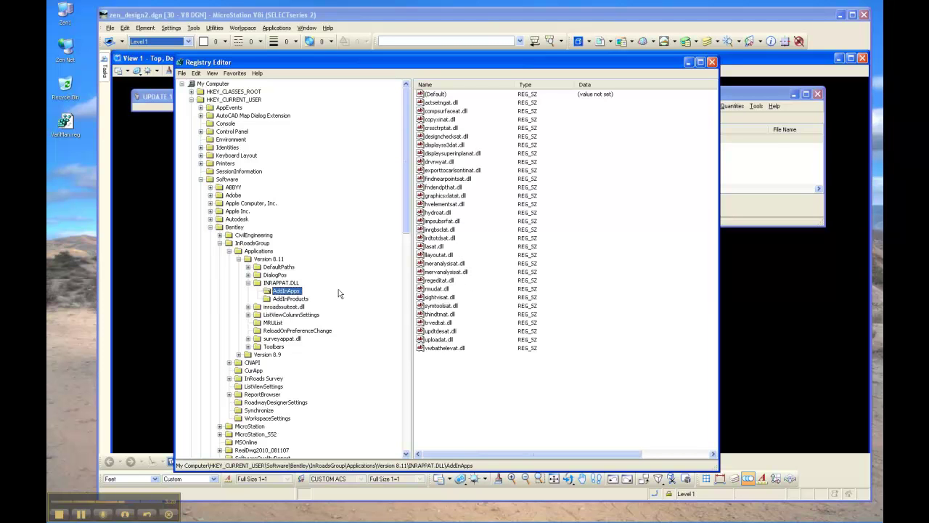
- Export the AddInApps key to AppAddins.reg on the desktop
{"action": "right_click", "coordinate": [288, 293]}
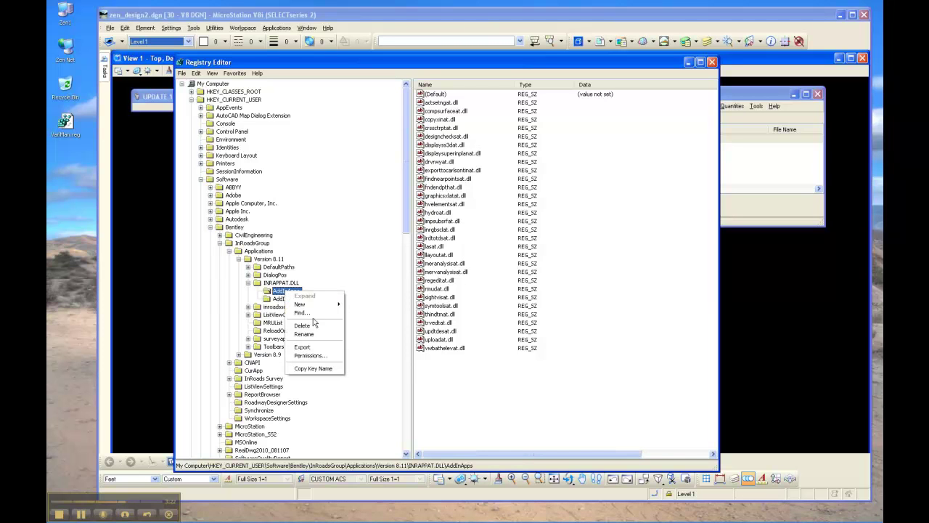
{"action": "left_click", "coordinate": [316, 349]}
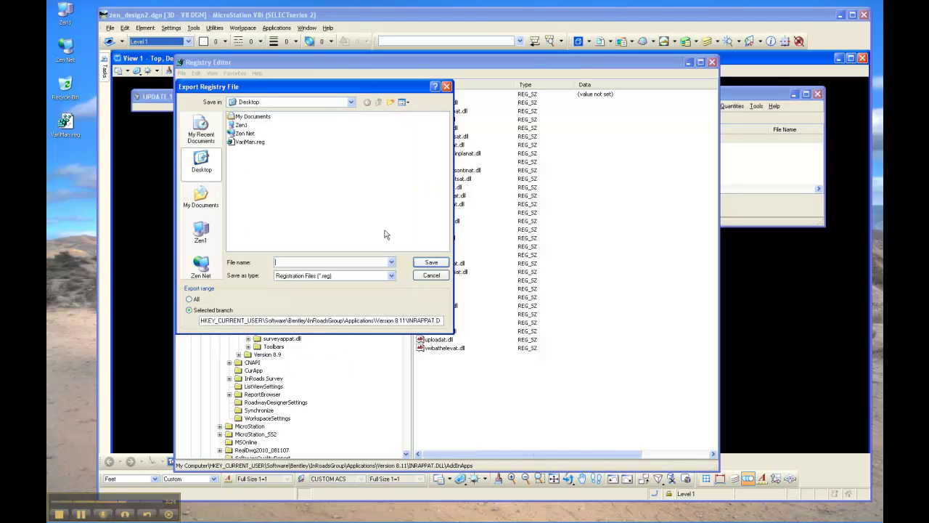
{"action": "type", "text": "AppAddins"}
{"action": "left_click", "coordinate": [430, 263]}
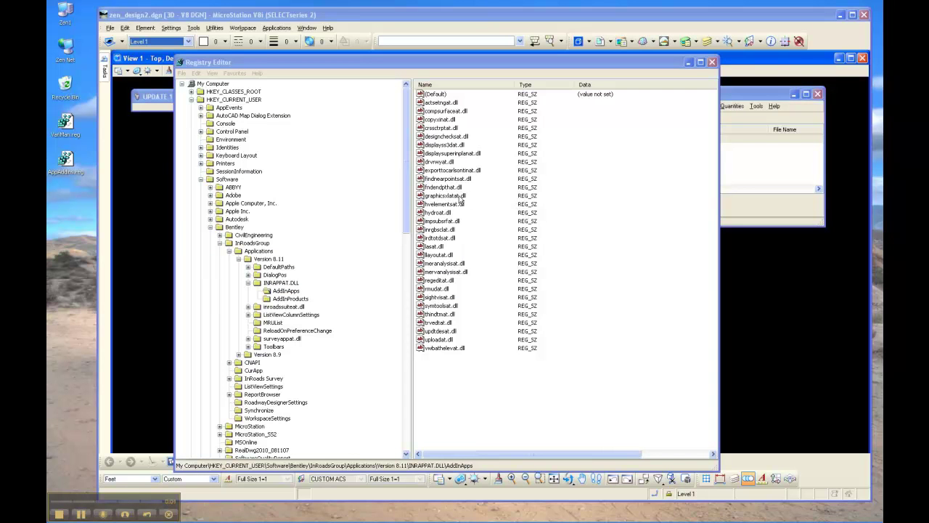
- Open AppAddins.reg in Notepad and move its window to the right
{"action": "right_click", "coordinate": [68, 166]}
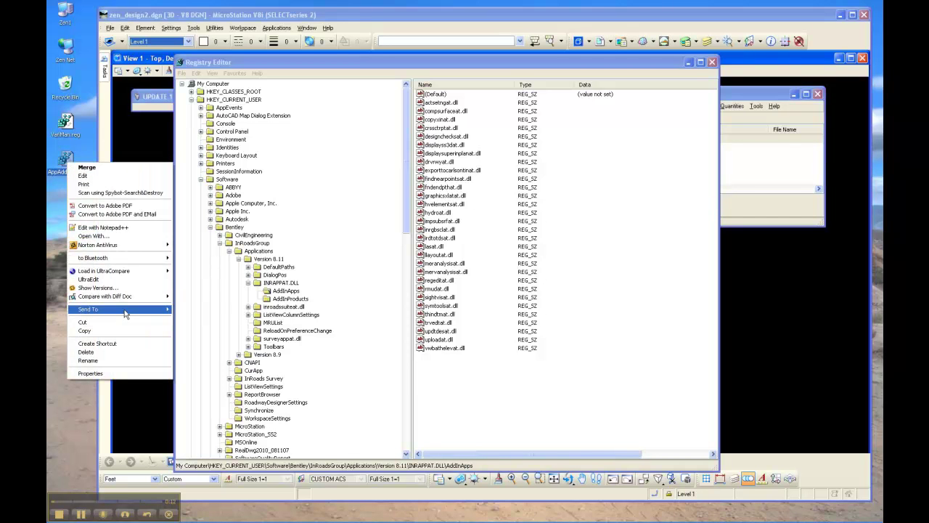
{"action": "left_click", "coordinate": [218, 362]}
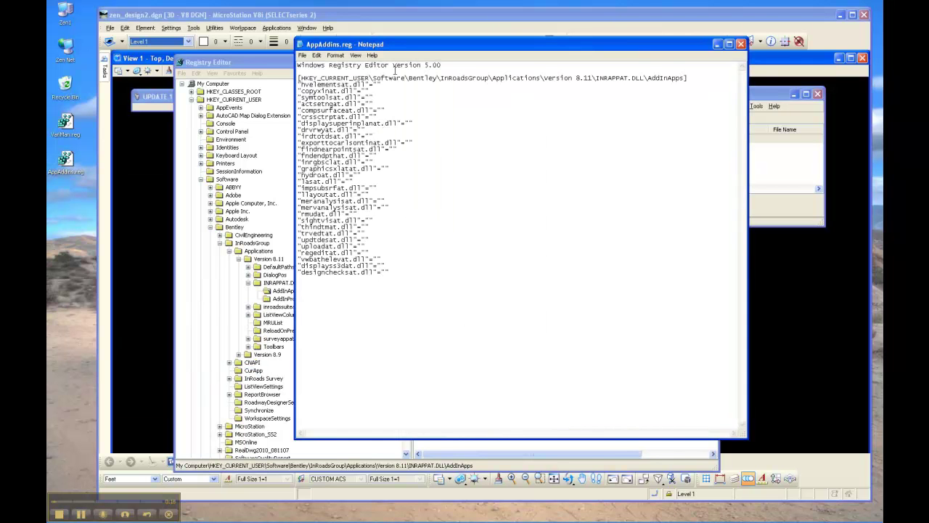
{"action": "left_click_drag", "start_coordinate": [405, 45], "coordinate": [459, 50]}
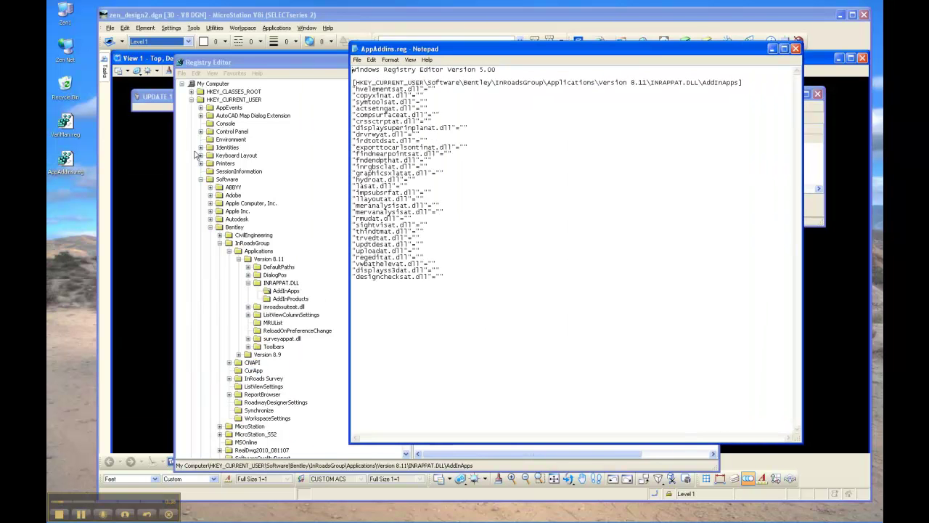
- Open VariMan.reg in Notepad and copy its InRoadsGroup settings block
{"action": "right_click", "coordinate": [67, 124]}
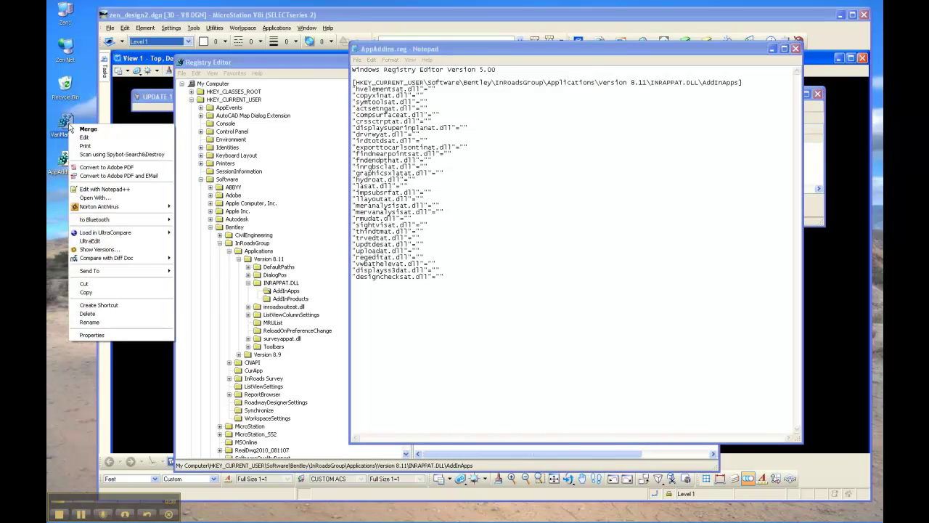
{"action": "mouse_move", "coordinate": [90, 271]}
{"action": "left_click", "coordinate": [263, 328]}
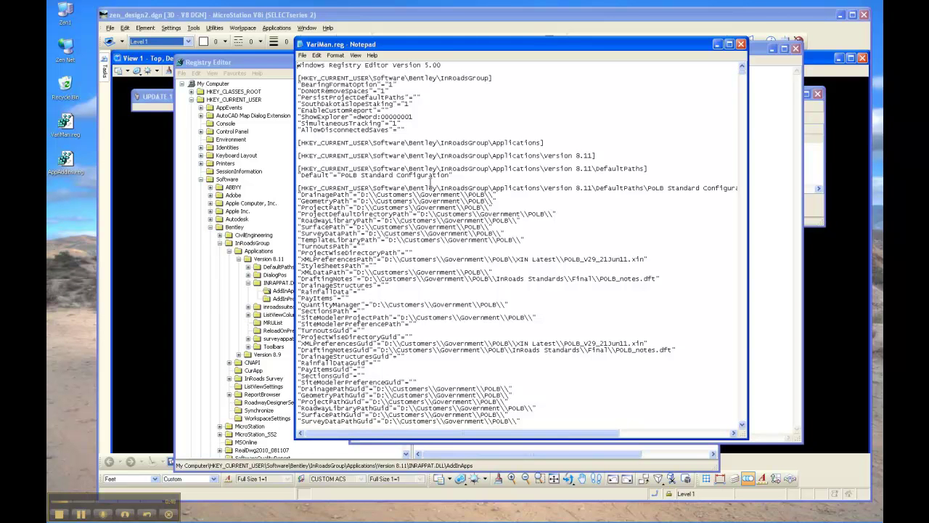
{"action": "left_click_drag", "start_coordinate": [408, 129], "coordinate": [290, 81]}
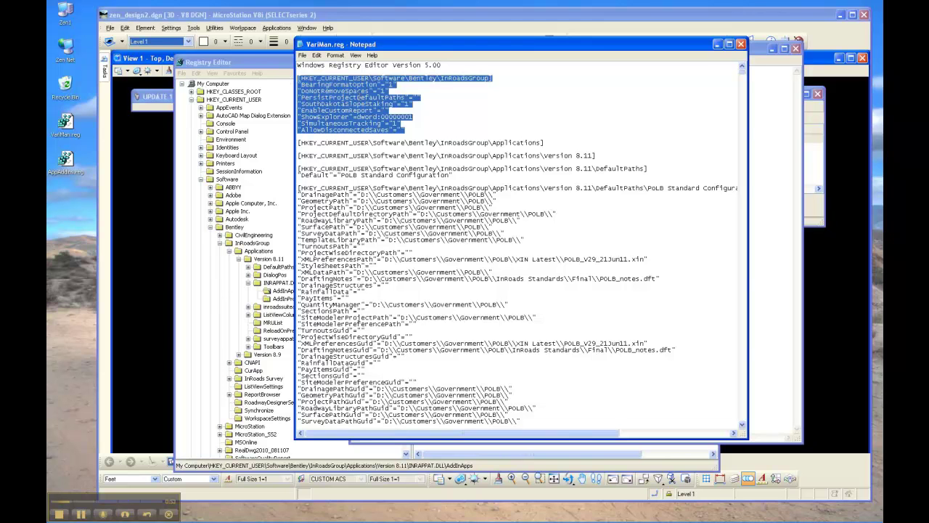
{"action": "right_click", "coordinate": [356, 90]}
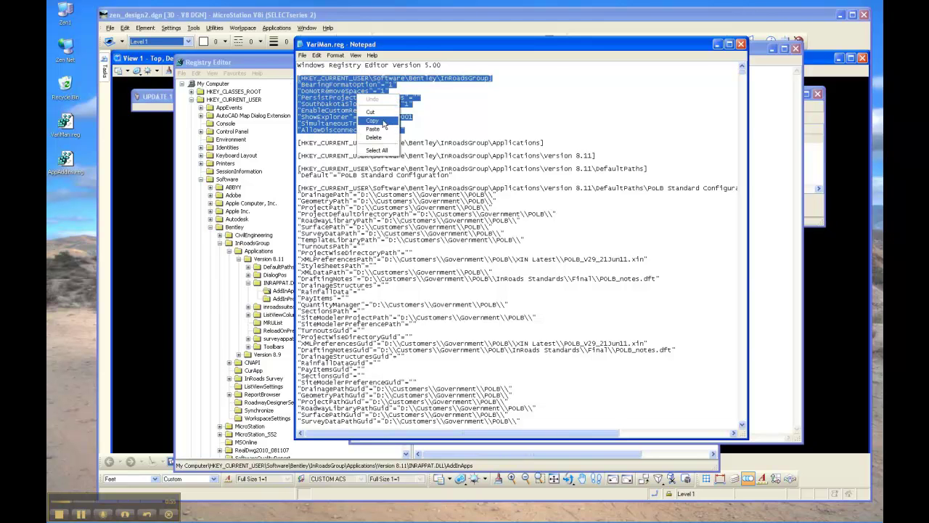
{"action": "left_click", "coordinate": [374, 124]}
- Close VariMan.reg and paste the InRoadsGroup block two lines below AppAddins.reg's header
{"action": "left_click", "coordinate": [741, 44]}
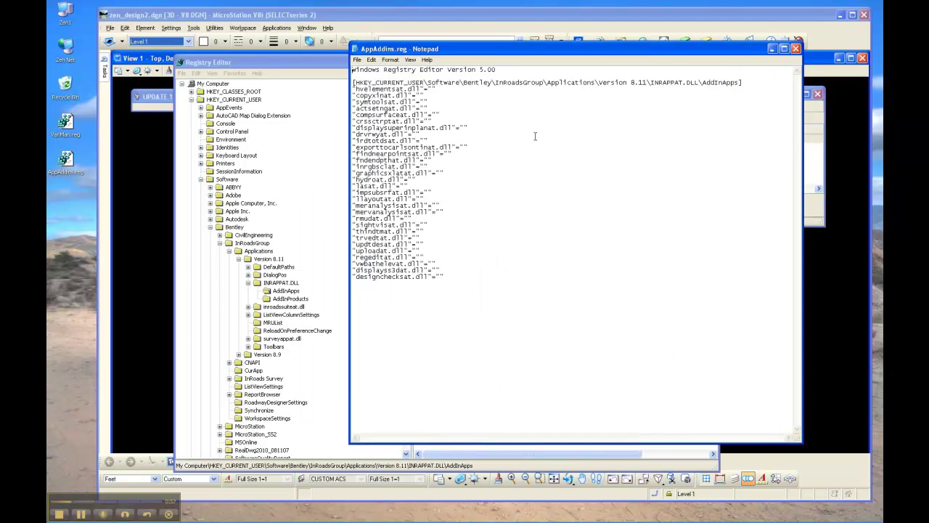
{"action": "key", "text": "Return"}
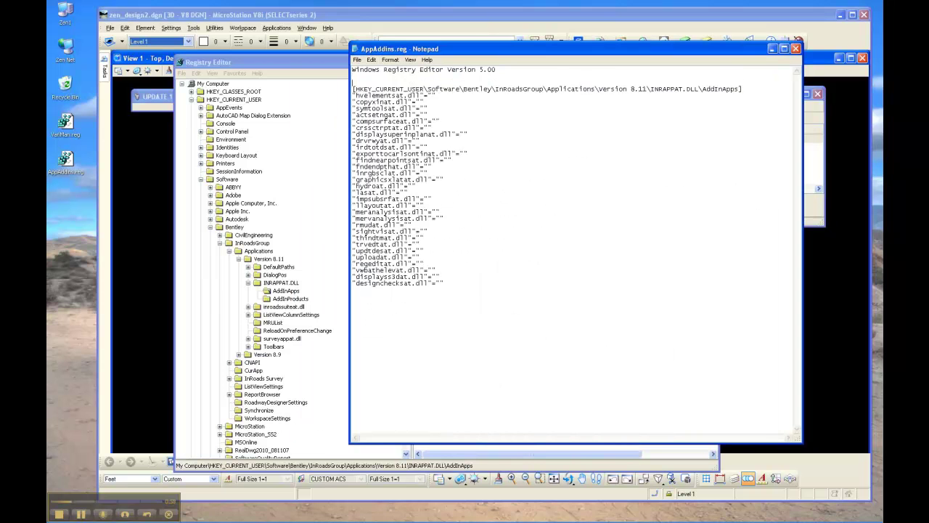
{"action": "key", "text": "Return"}
{"action": "key", "text": "ctrl+v"}
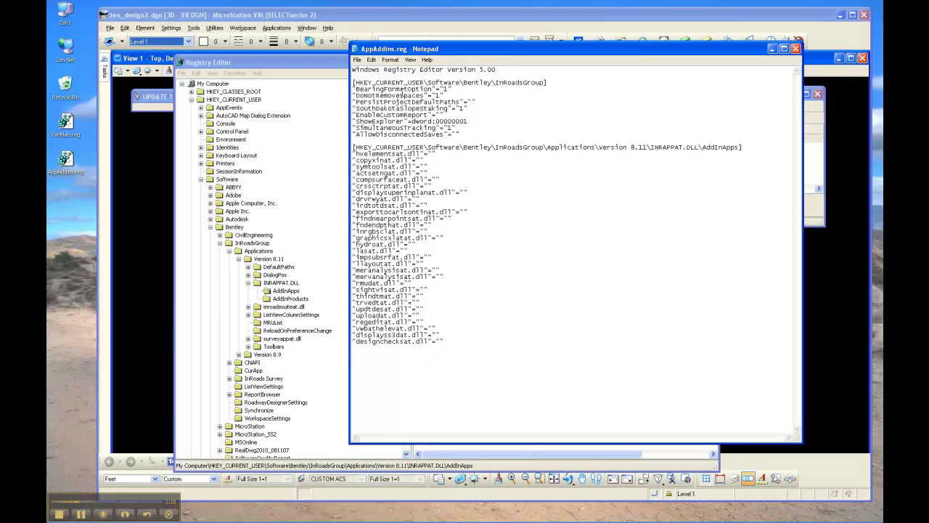
- Save the combined file as AppAddins_VarMan.reg
{"action": "left_click", "coordinate": [357, 59]}
{"action": "left_click", "coordinate": [372, 93]}
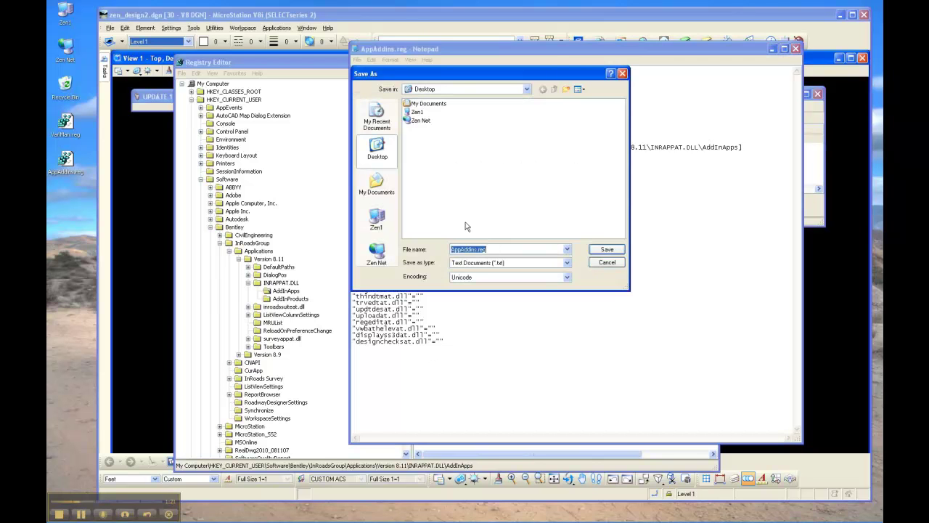
{"action": "left_click", "coordinate": [484, 248]}
{"action": "type", "text": "_VarM"}
{"action": "type", "text": "an"}
{"action": "left_click", "coordinate": [607, 250]}
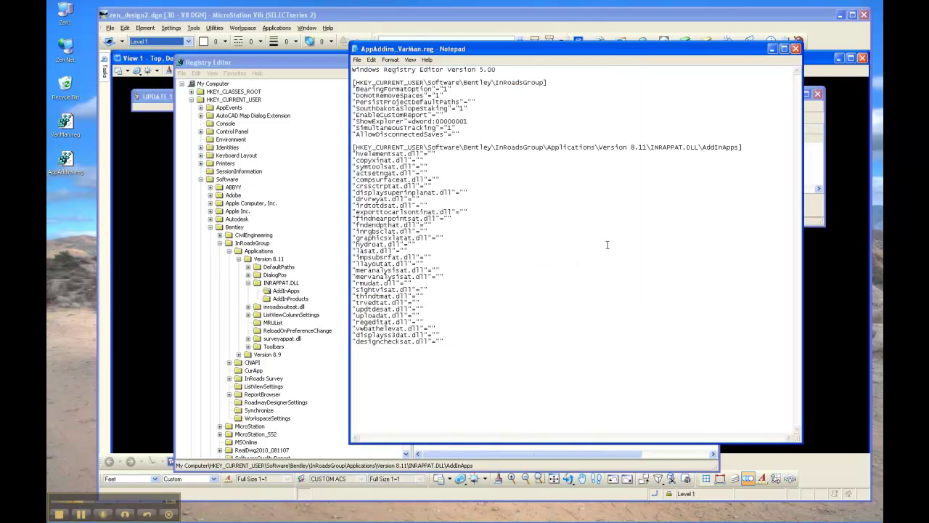
- Close Notepad and Registry Editor, then select AppAddins_VarMan.reg on the desktop
{"action": "left_click", "coordinate": [796, 48]}
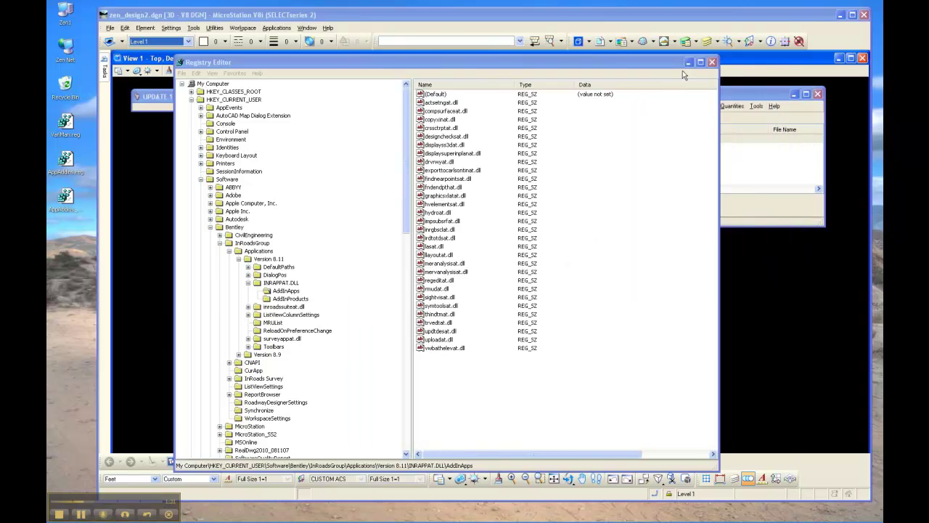
{"action": "left_click", "coordinate": [702, 62]}
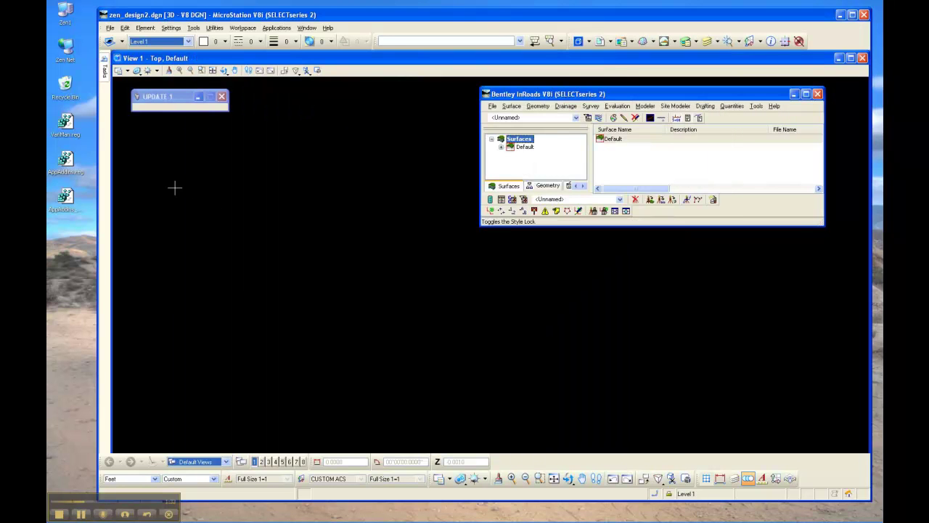
{"action": "left_click", "coordinate": [73, 200]}
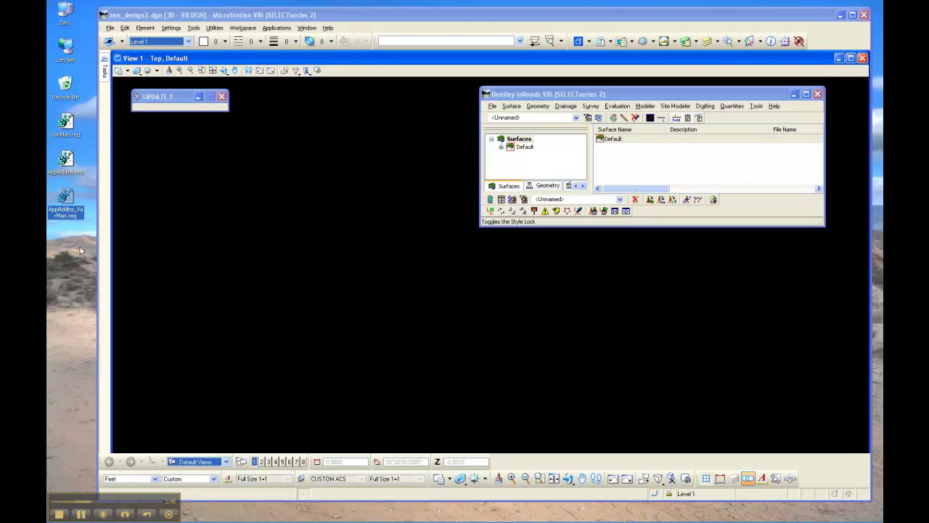
- Merge AppAddins_VarMan.reg into the registry, confirming Yes and then OK
{"action": "double_click", "coordinate": [76, 209]}
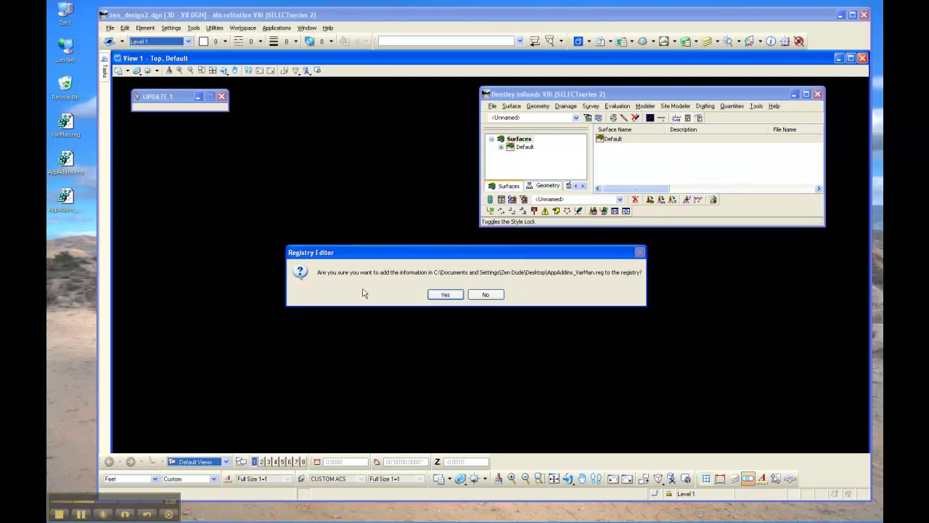
{"action": "left_click", "coordinate": [450, 295]}
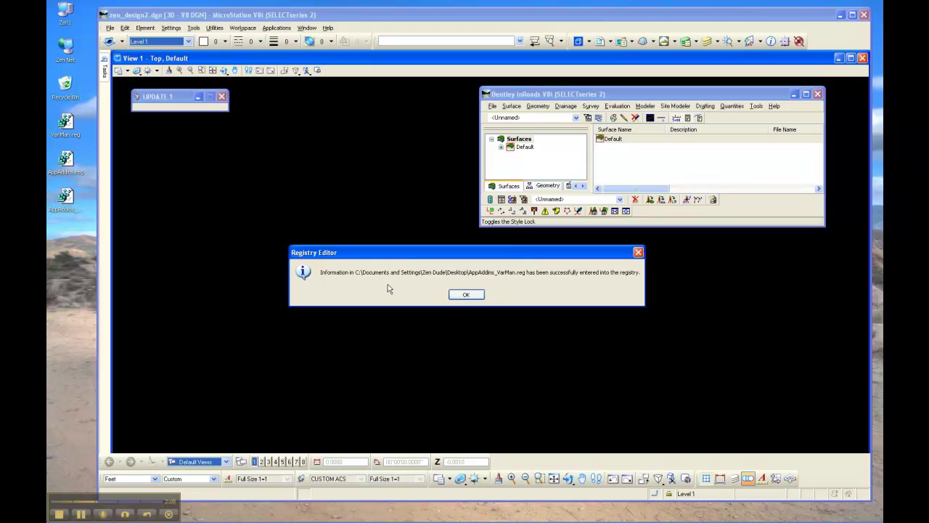
{"action": "left_click", "coordinate": [469, 295]}
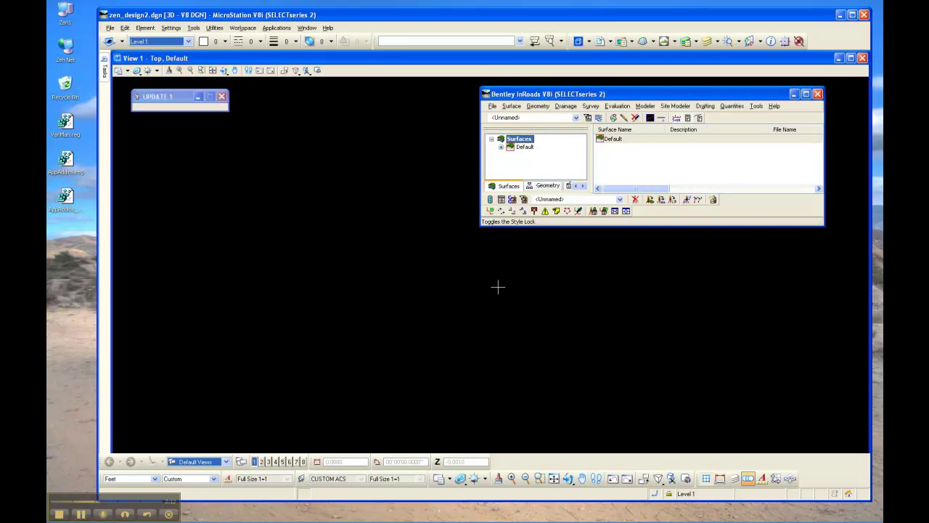